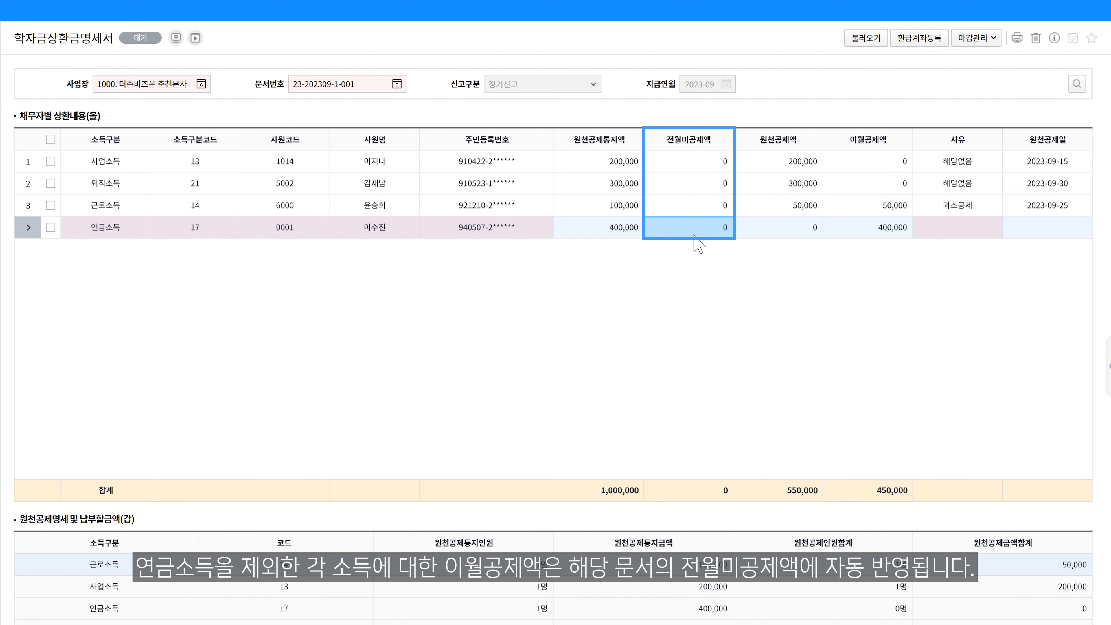
Set the withheld amount (원천공제액) of the 연금소득 row to 400,000 and check the available reason codes without changing the reason
left_click(783, 230)
type("400000")
left_click(876, 232)
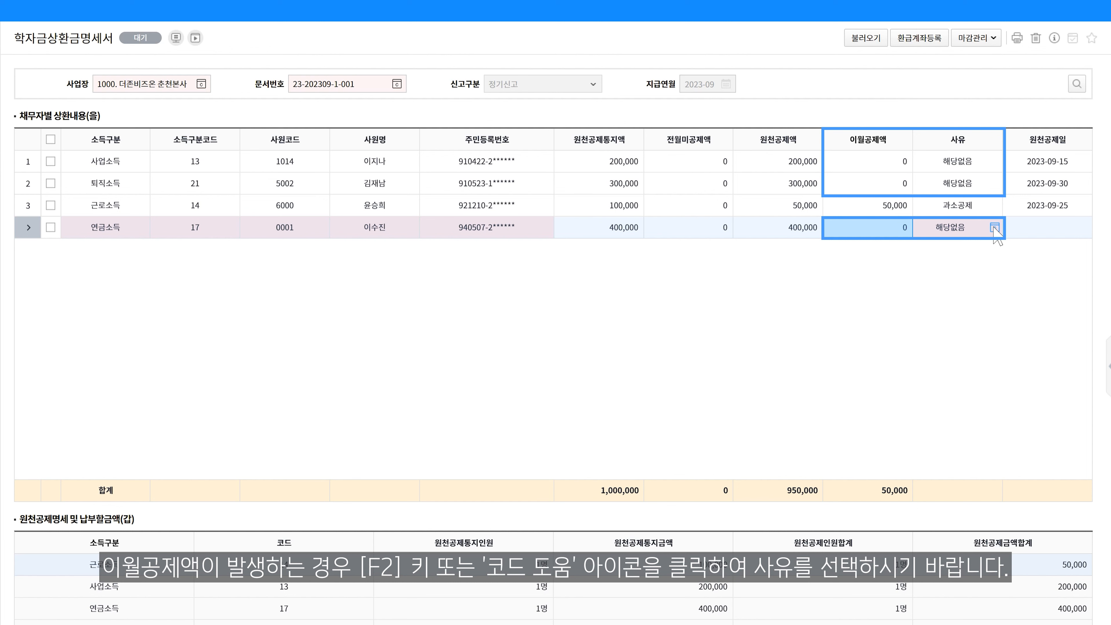
left_click(994, 227)
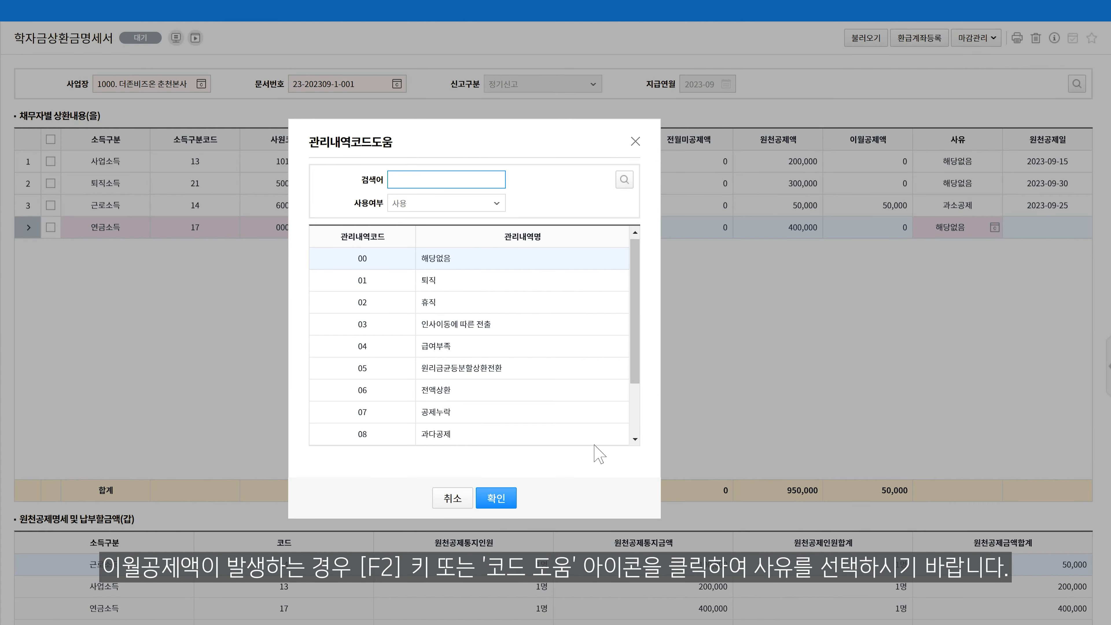
left_click(465, 493)
Set the 연금소득 row's withholding date (원천공제일) to 2023-09-25 and save the row's entries
left_click(1084, 228)
left_click(1008, 347)
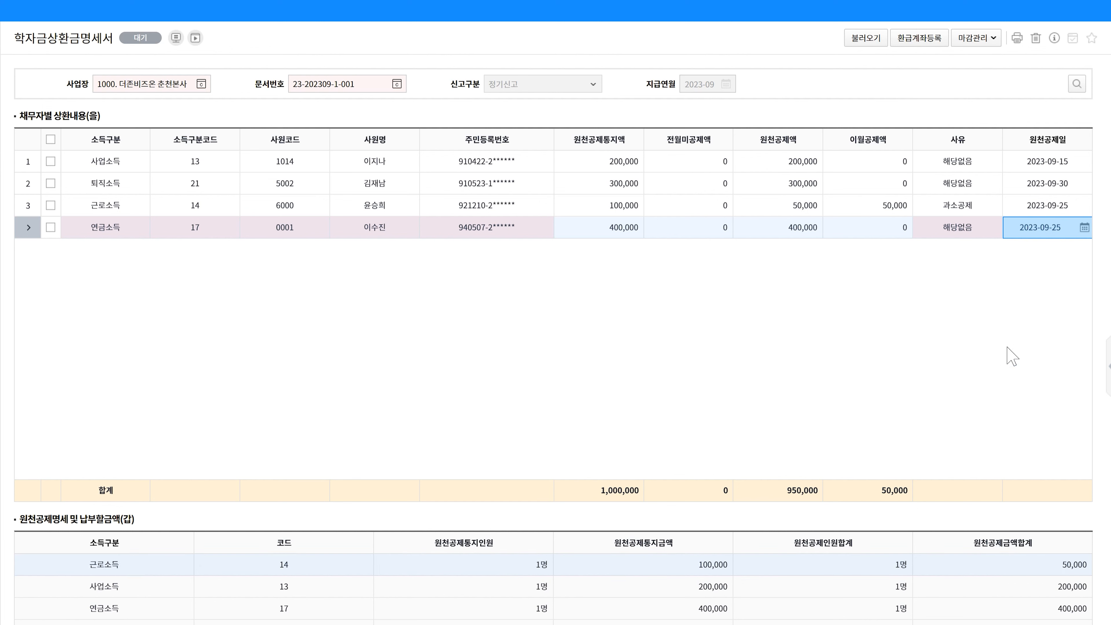
left_click(952, 202)
left_click(952, 227)
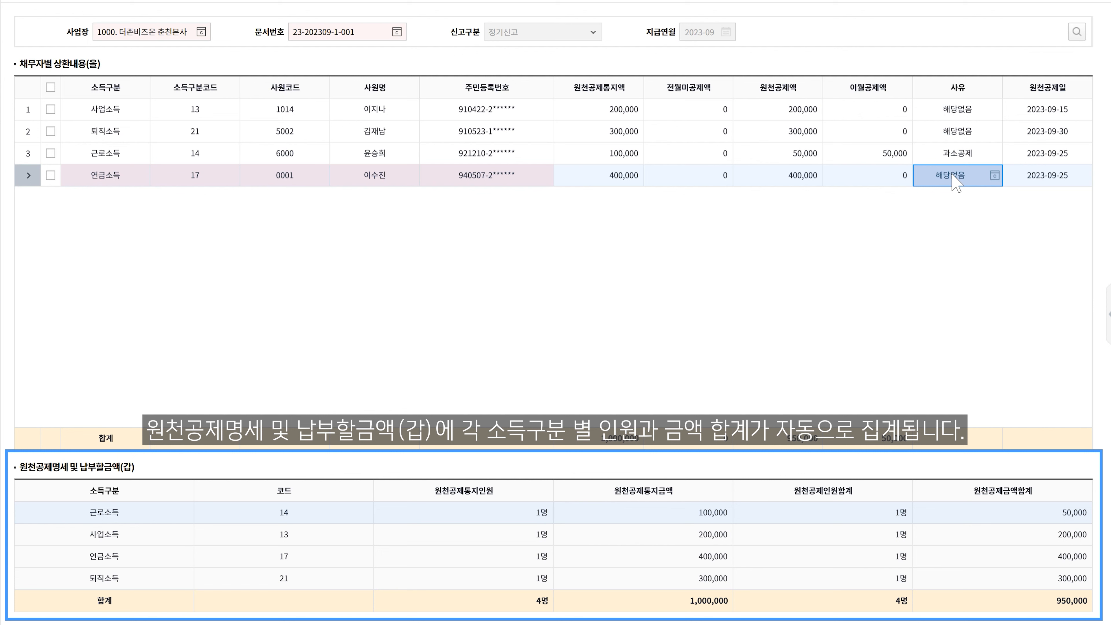
Delete the 연금소득 row from the debtor repayment list and confirm the deletion
left_click(50, 175)
left_click(1082, 607)
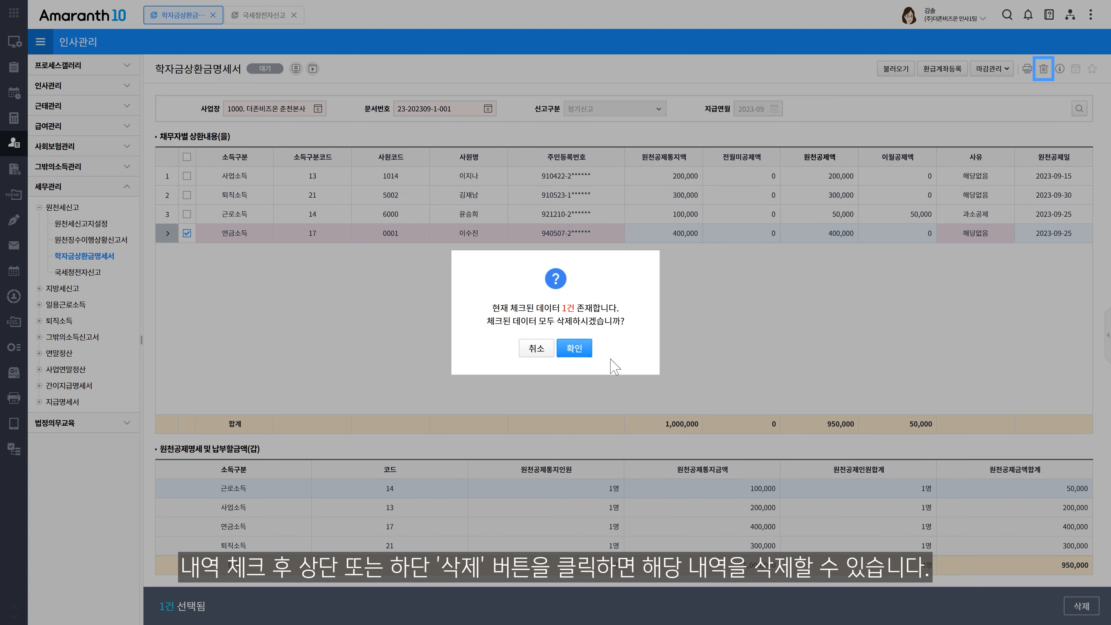
left_click(584, 351)
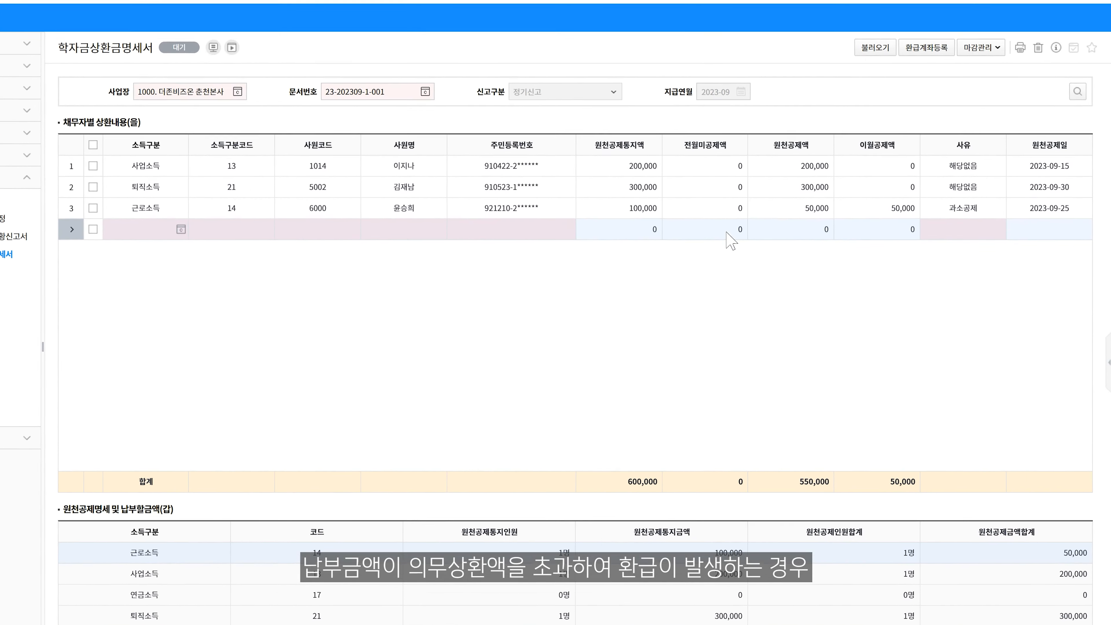
Register the refund account with financial institution code 020 (산업) and save it
left_click(926, 47)
left_click(352, 289)
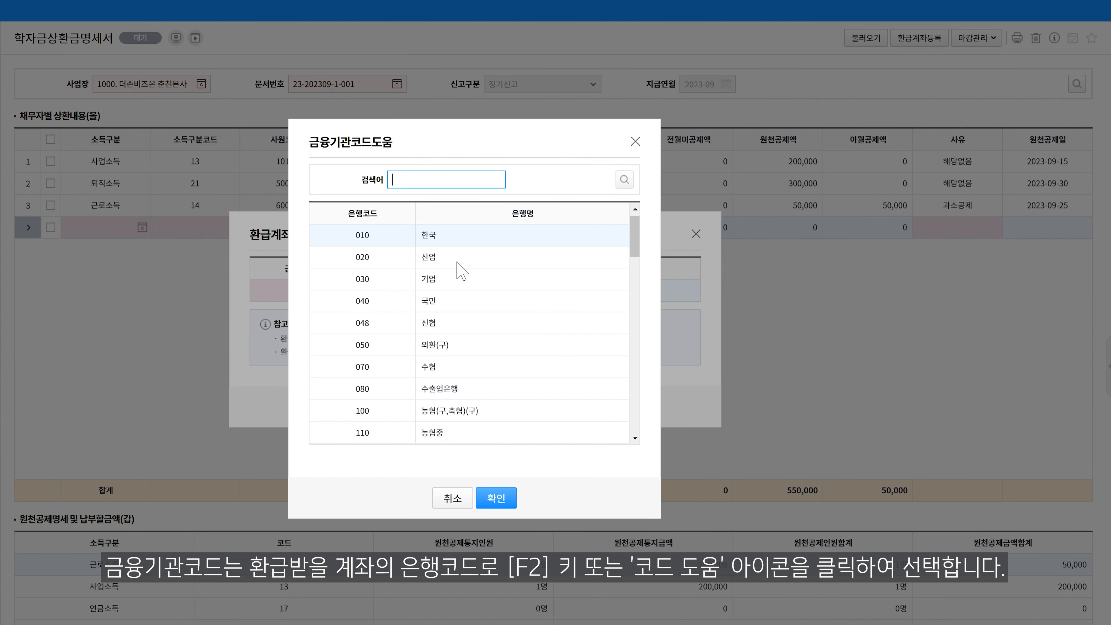
left_click(456, 260)
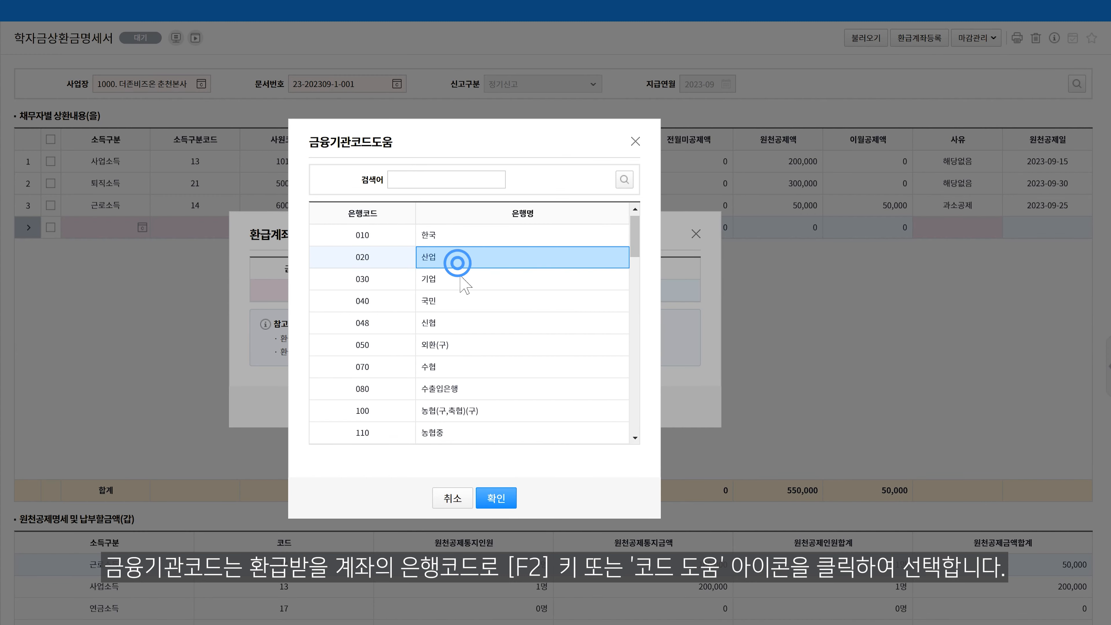
left_click(490, 496)
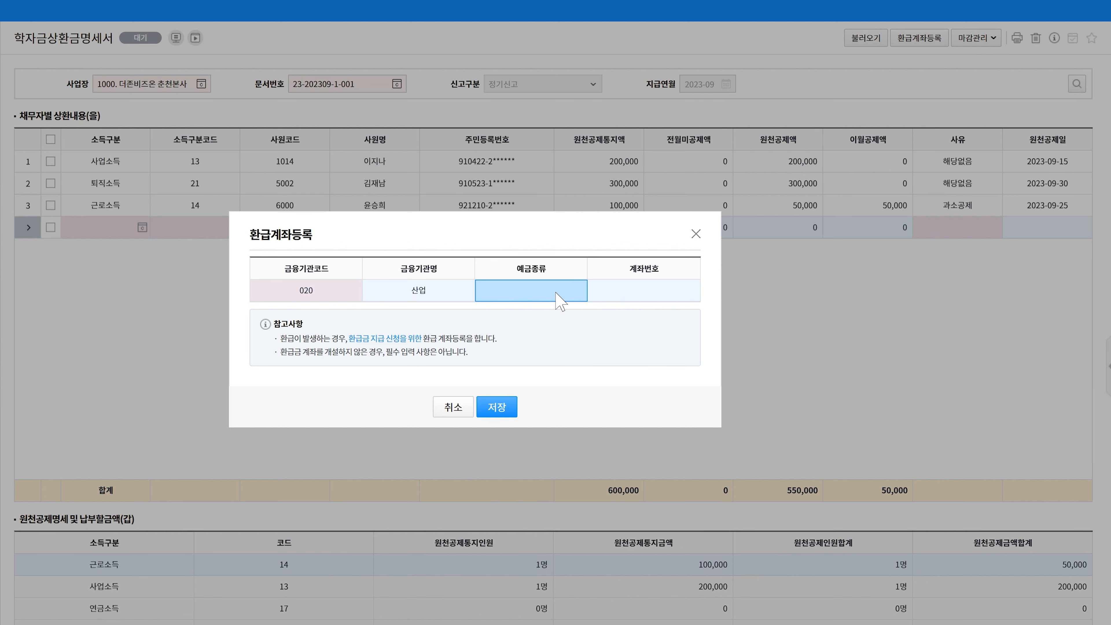
left_click(508, 403)
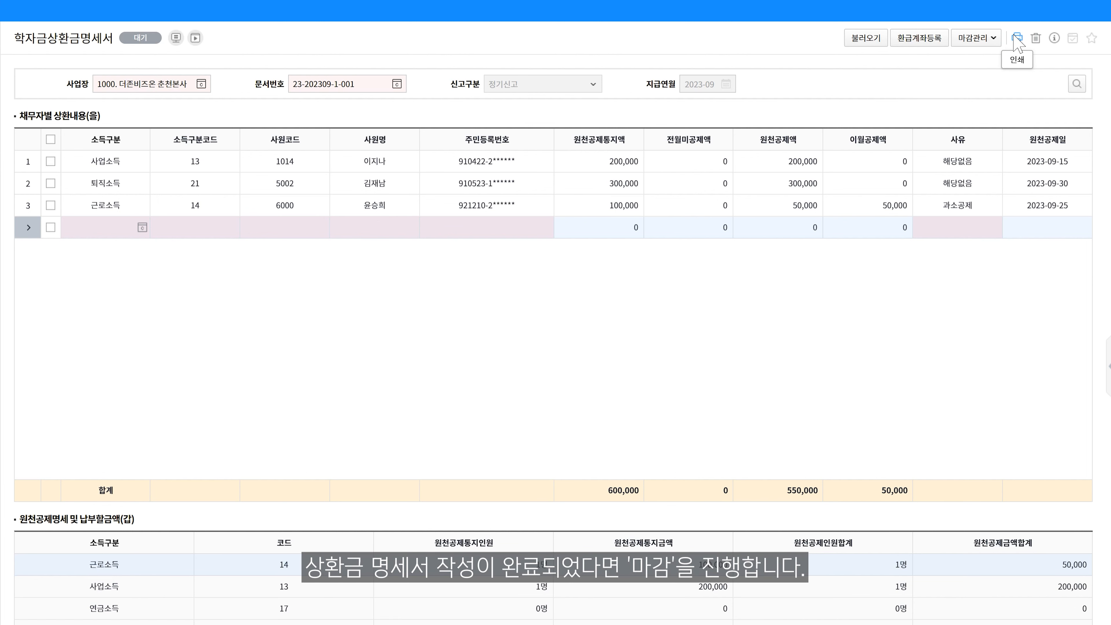
Begin closing the repayment statement (마감) and set the lump-sum payment option (일괄납부) to Yes
left_click(977, 38)
left_click(995, 55)
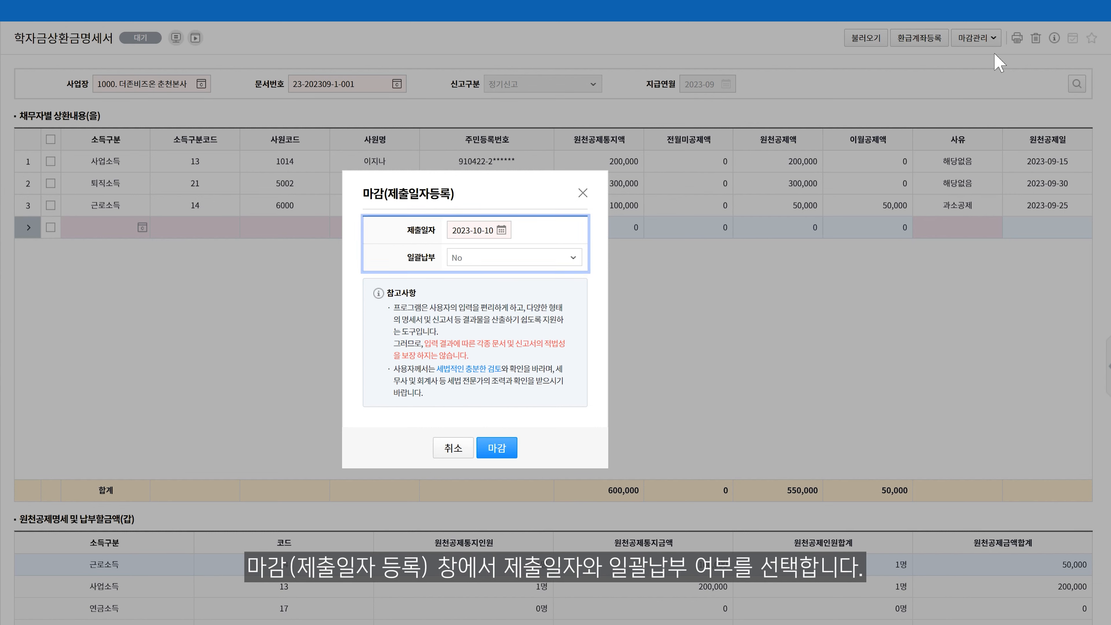
left_click(573, 258)
left_click(574, 271)
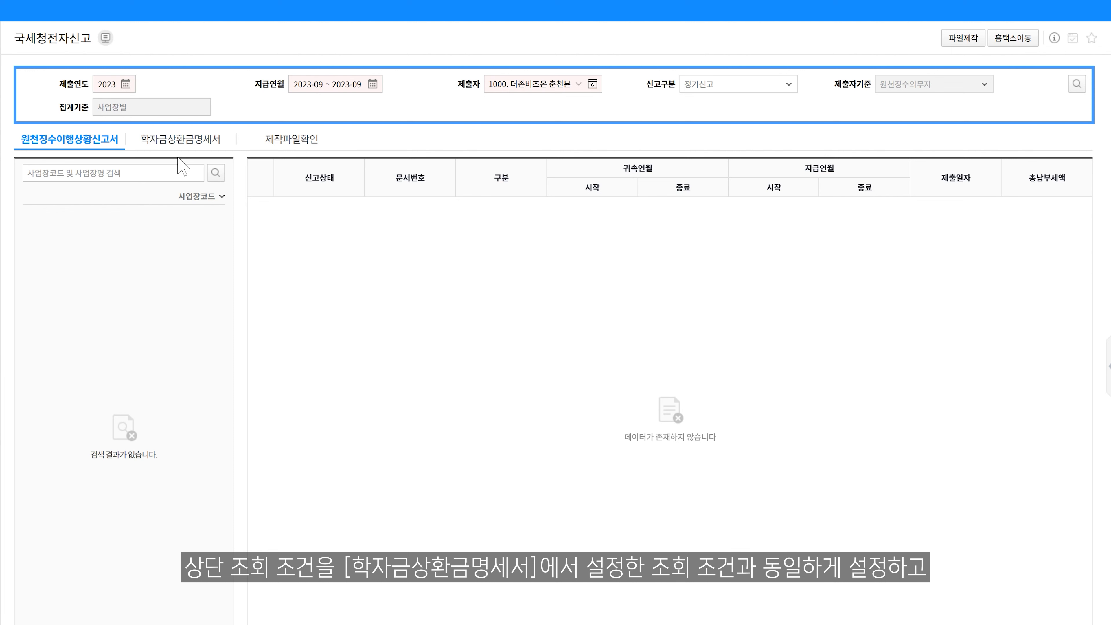
Start producing the 학자금상환금명세서 e-filing file for business site 1000 and accept the review notice
left_click(177, 143)
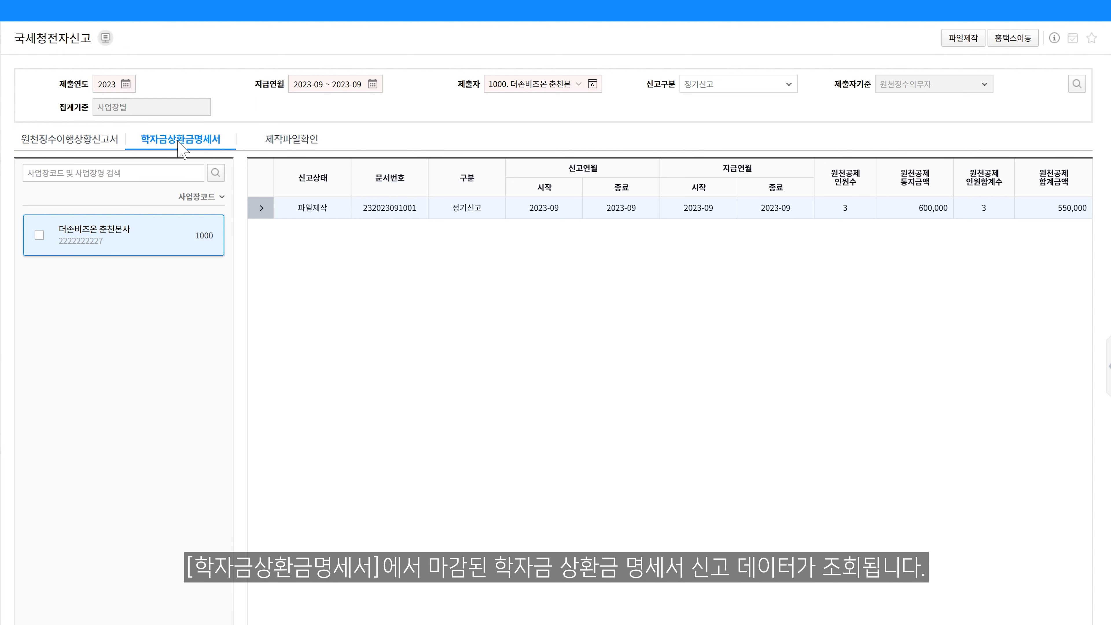
left_click(39, 235)
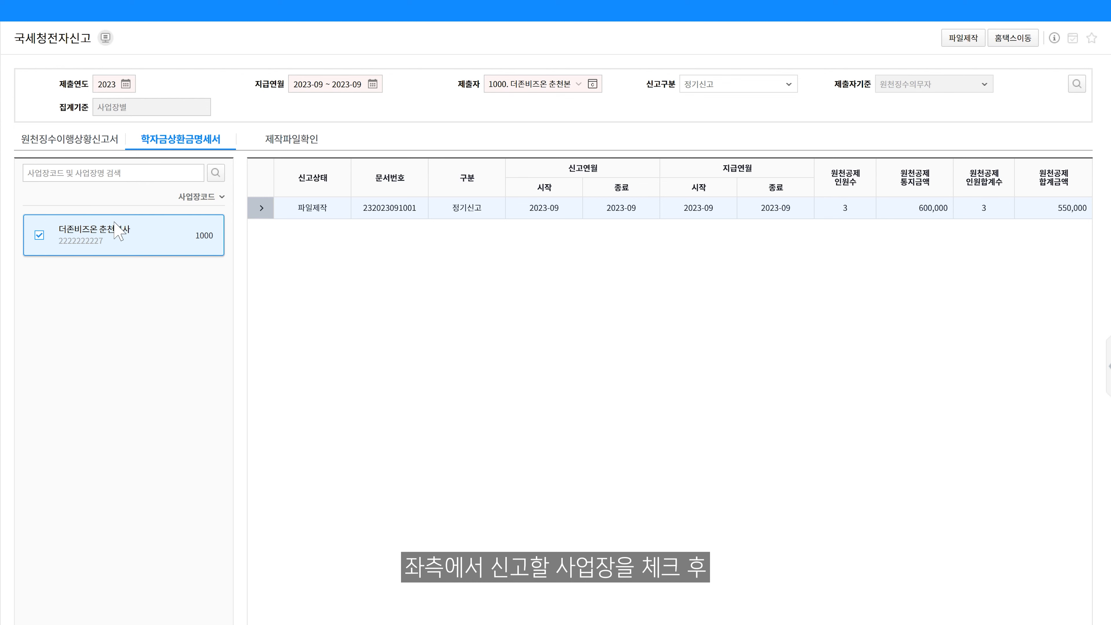
left_click(963, 41)
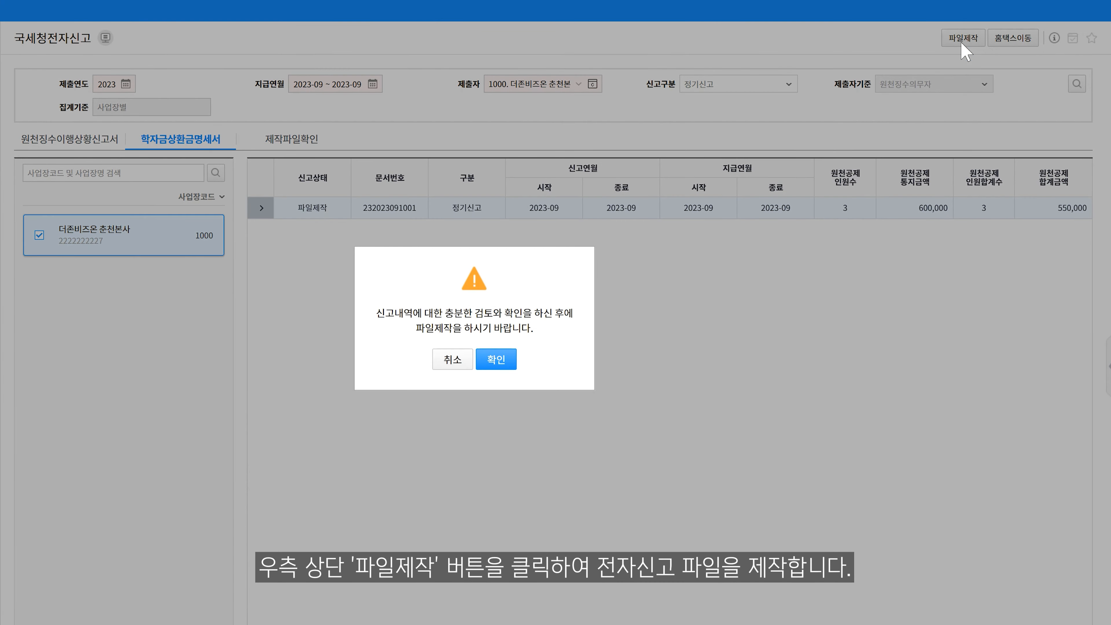
left_click(496, 359)
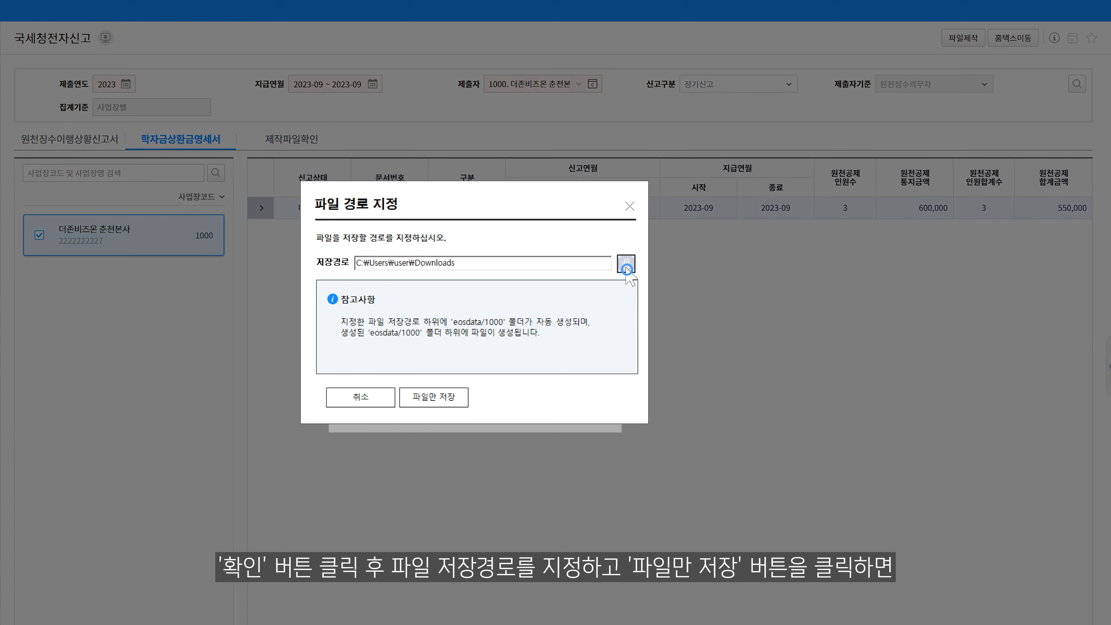
Save only the e-filing file with the desktop (바탕 화면) as its path, and close the output folder when done
left_click(625, 263)
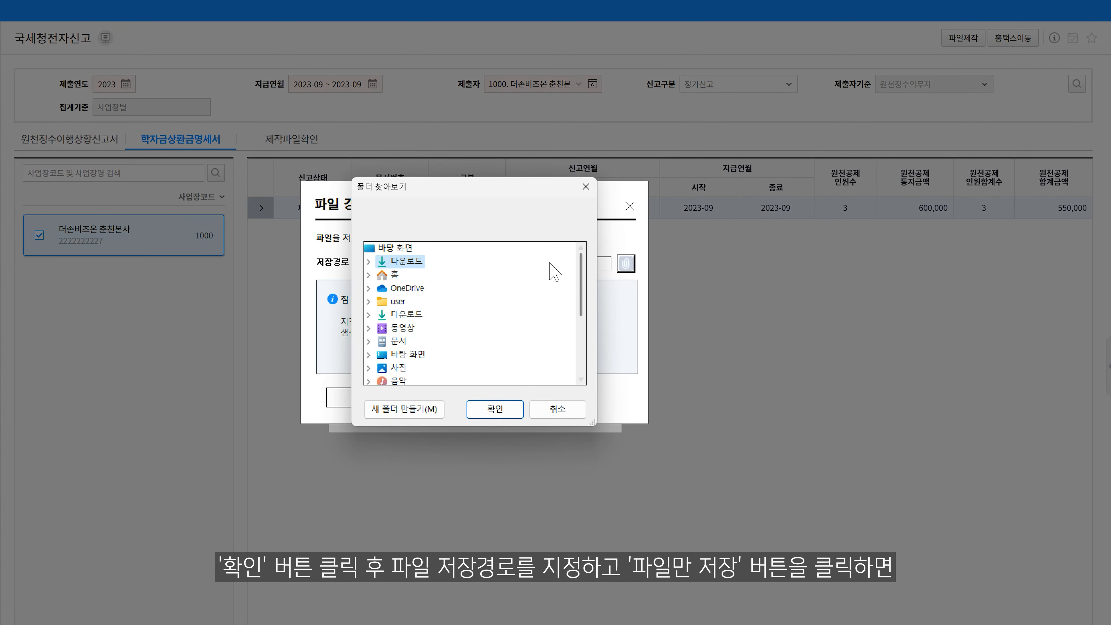
left_click(400, 248)
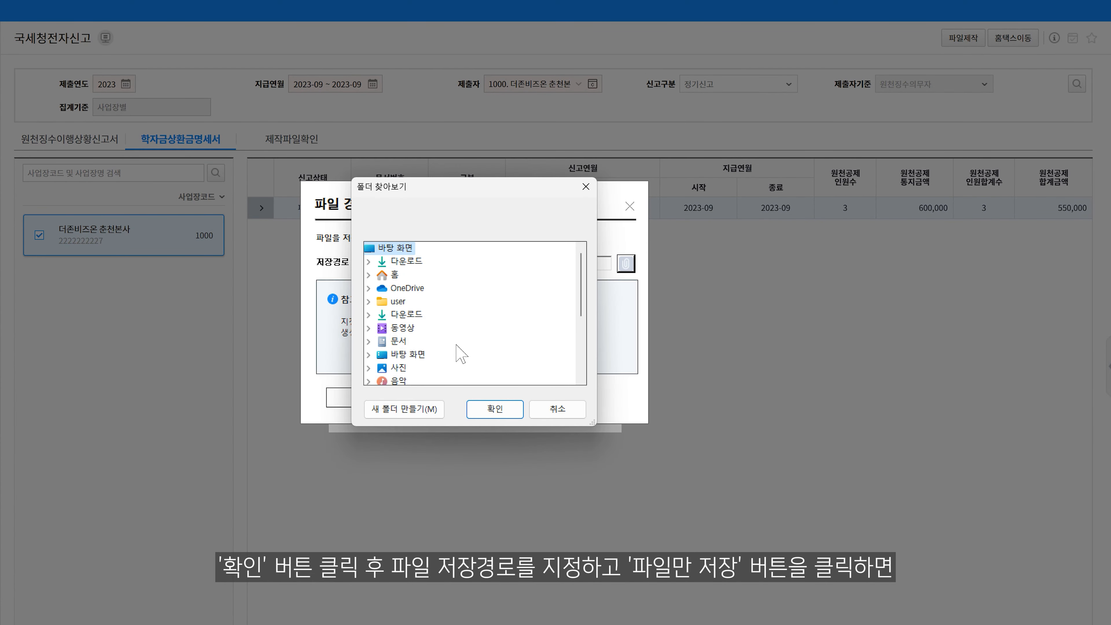
left_click(479, 408)
left_click(450, 397)
key("Return")
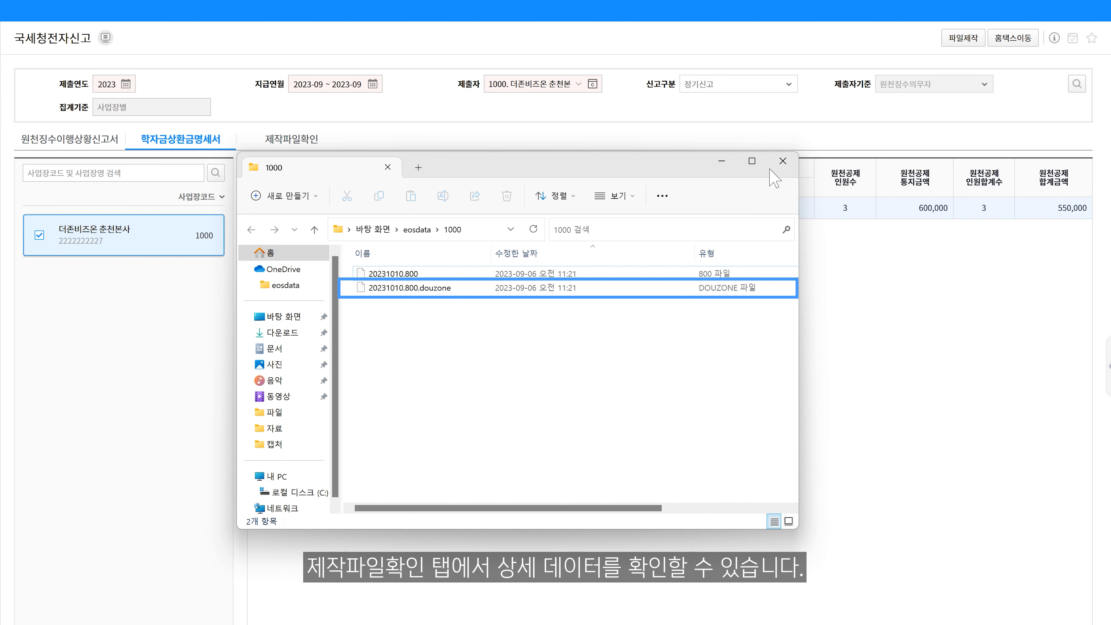
left_click(783, 161)
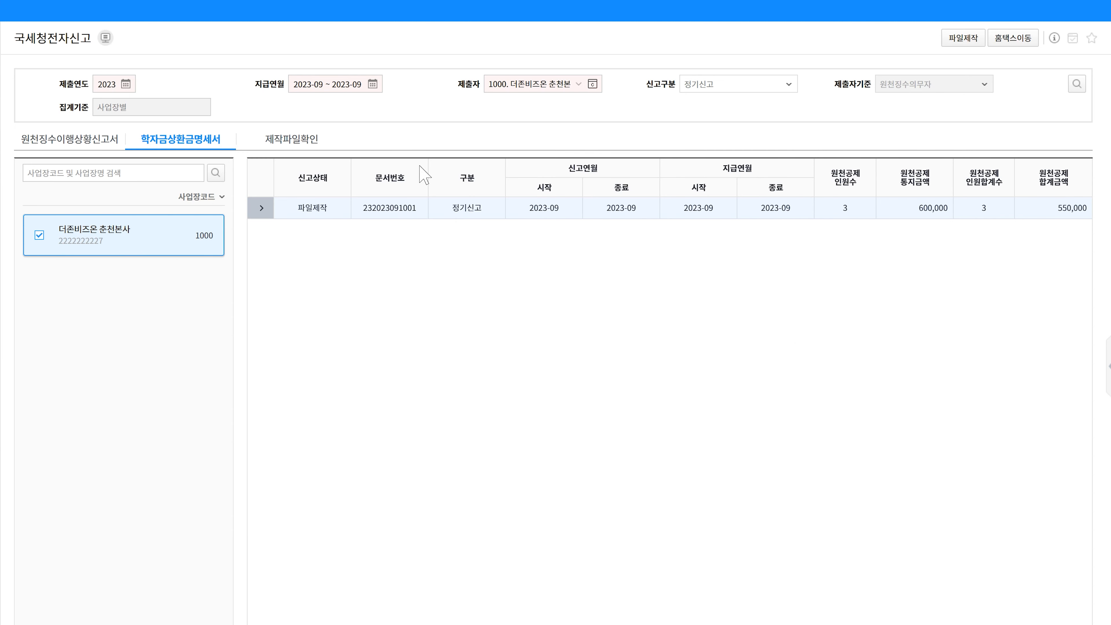
Choose 20231010.800.douzone from the desktop's eosdata/1000 folder as the produced file to check (제작파일확인)
left_click(316, 148)
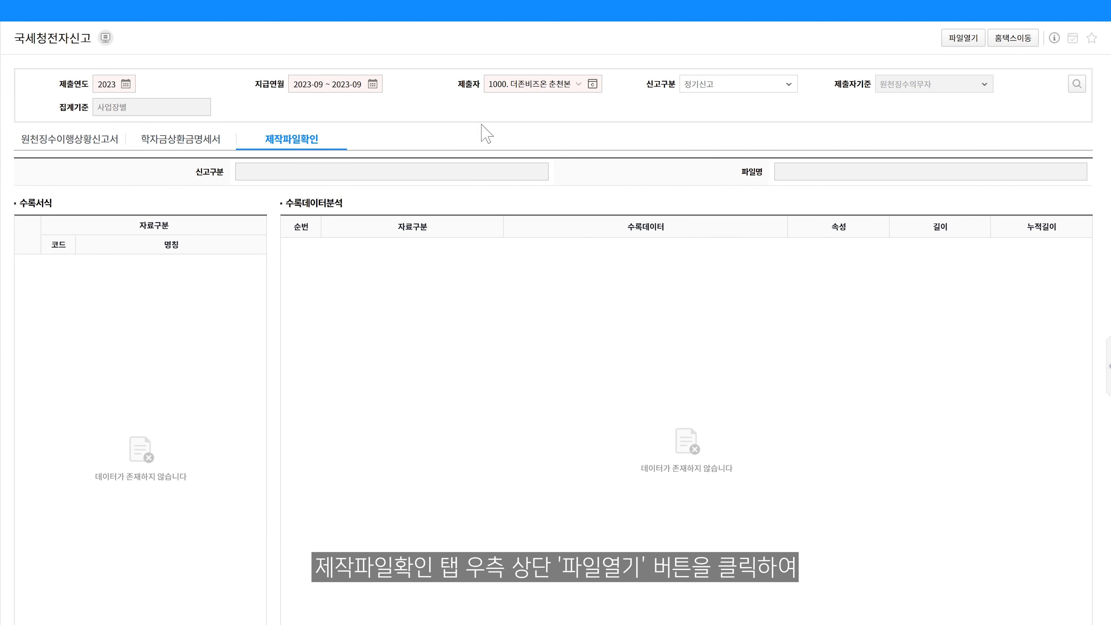
left_click(963, 38)
left_click(384, 188)
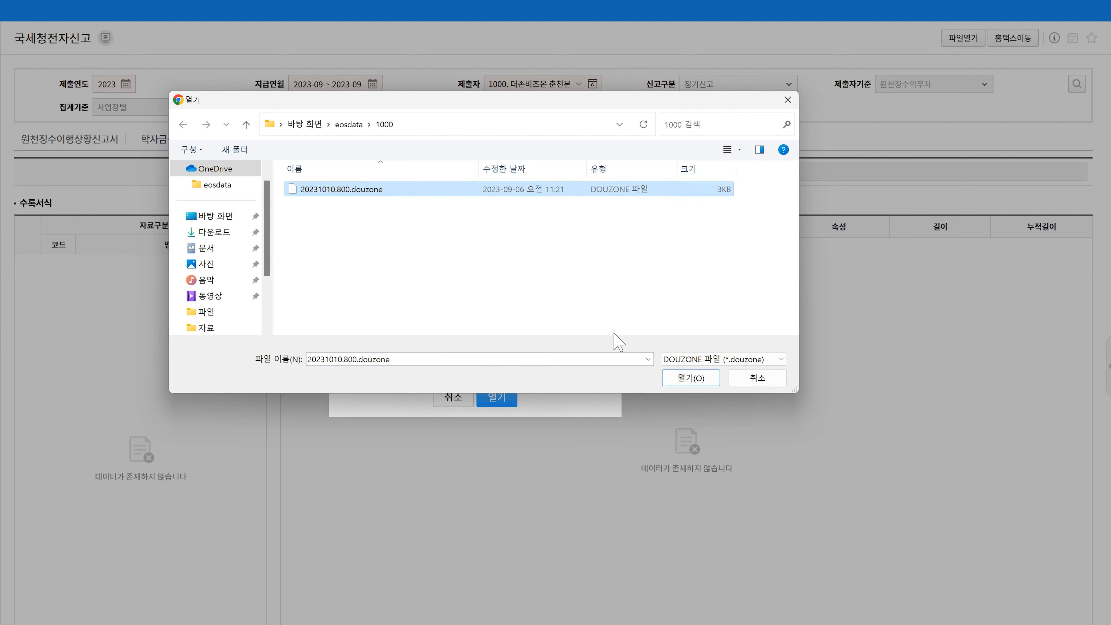
left_click(677, 377)
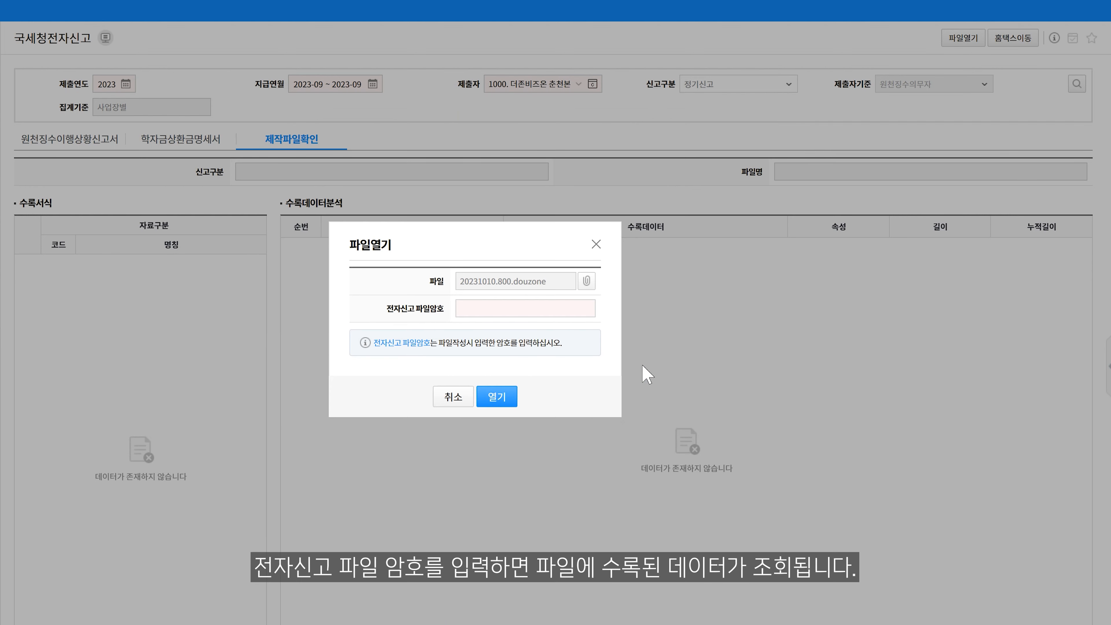
Enter the e-filing file password and open the selected file to display its recorded data
left_click(543, 312)
type("12345678#")
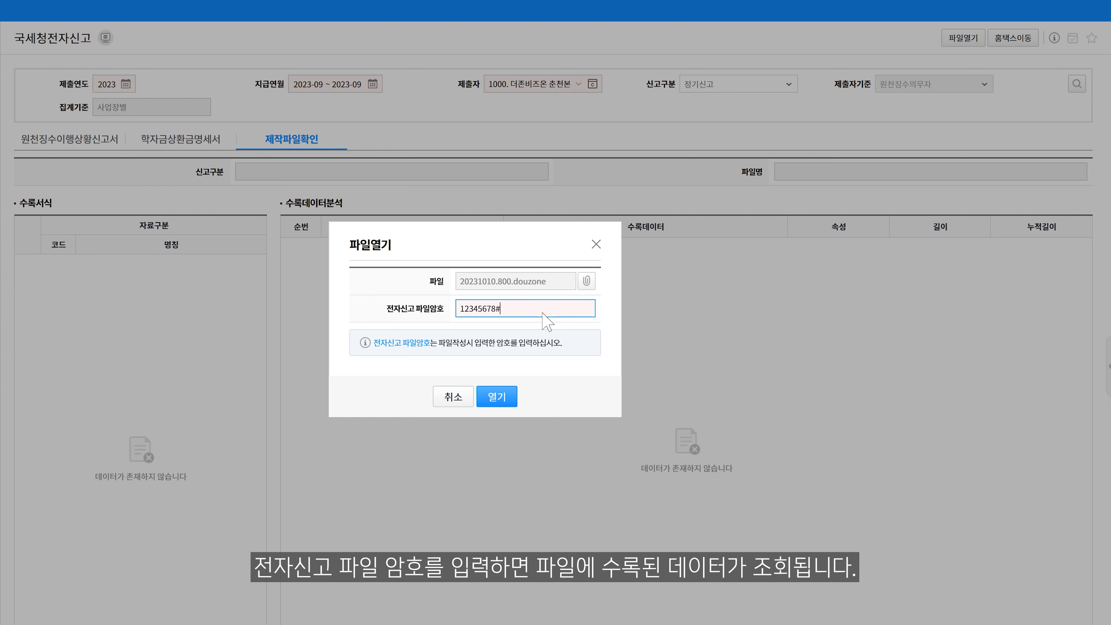
left_click(503, 392)
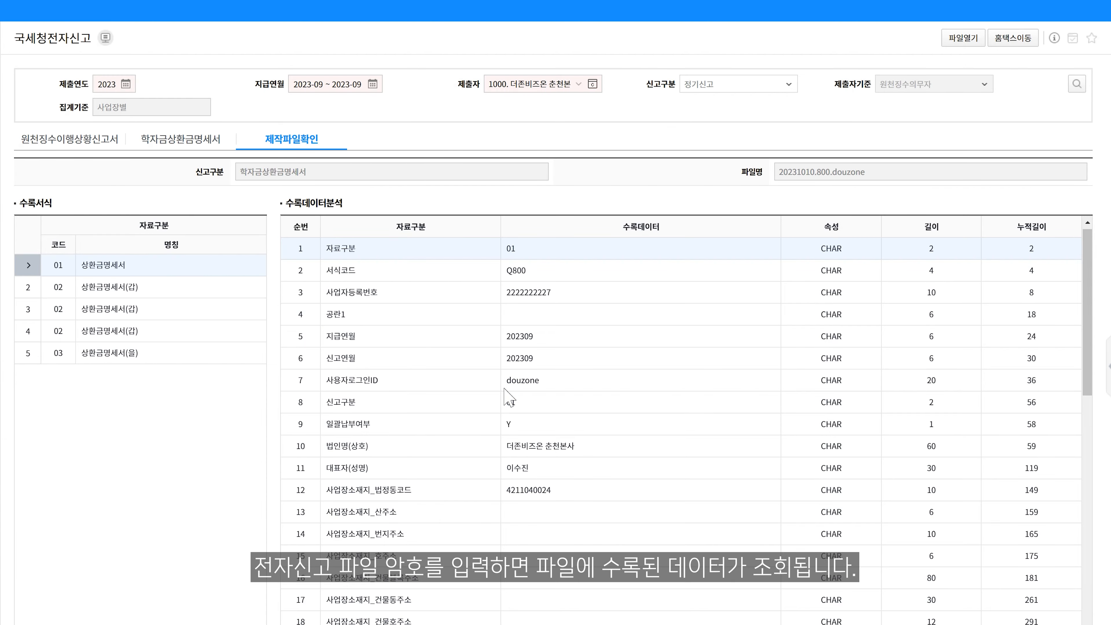